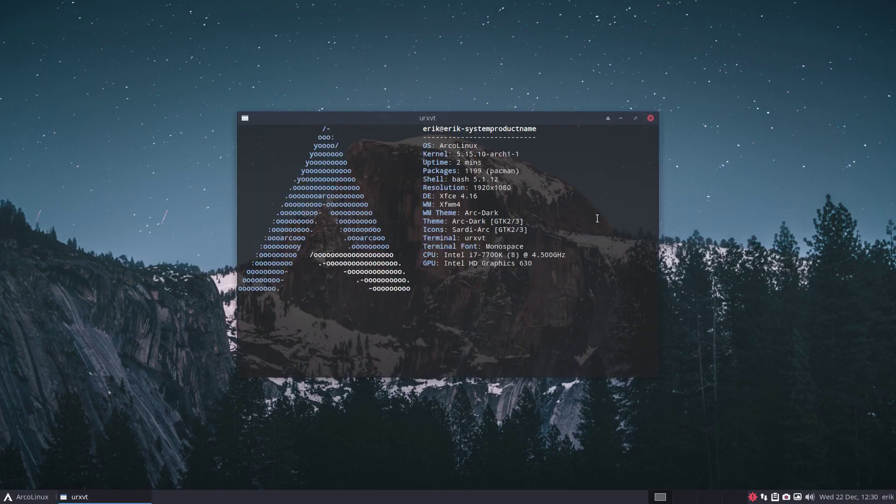
# Show the ISO release info with iso, then run update up to the 41-package upgrade prompt.
pyautogui.write('iso')
pyautogui.press('Return')
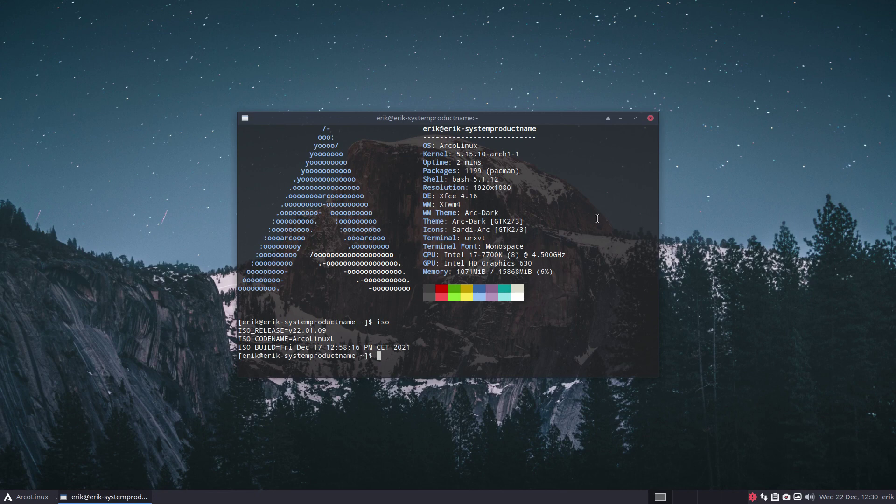
pyautogui.write('update')
pyautogui.press('Return')
pyautogui.press('Return')
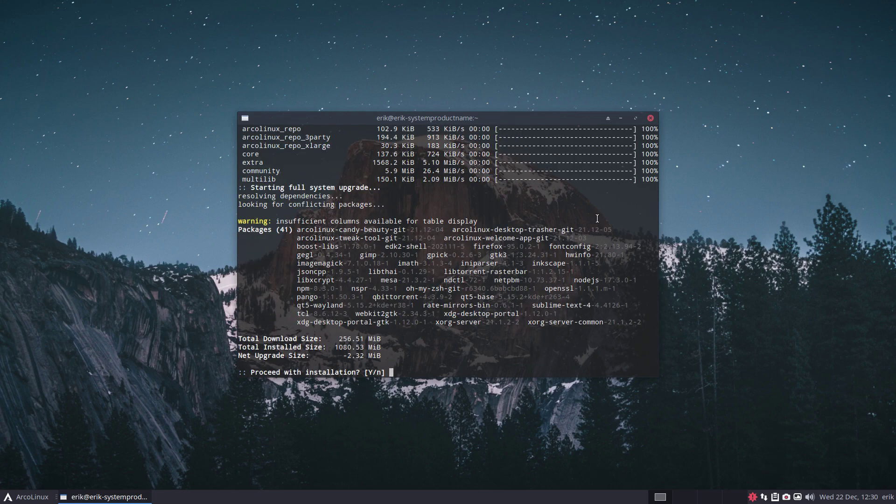
# Accept the 41-package upgrade, minimize the terminal while it runs, then restore it.
pyautogui.press('Return')
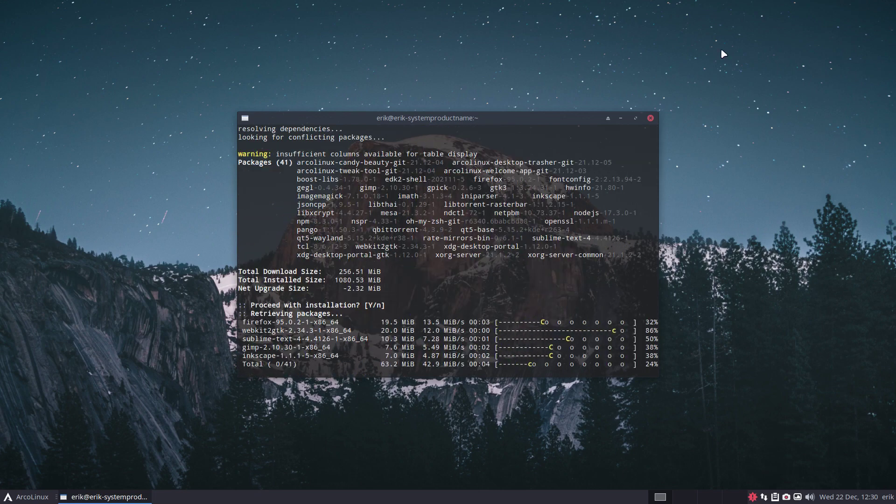
pyautogui.click(621, 118)
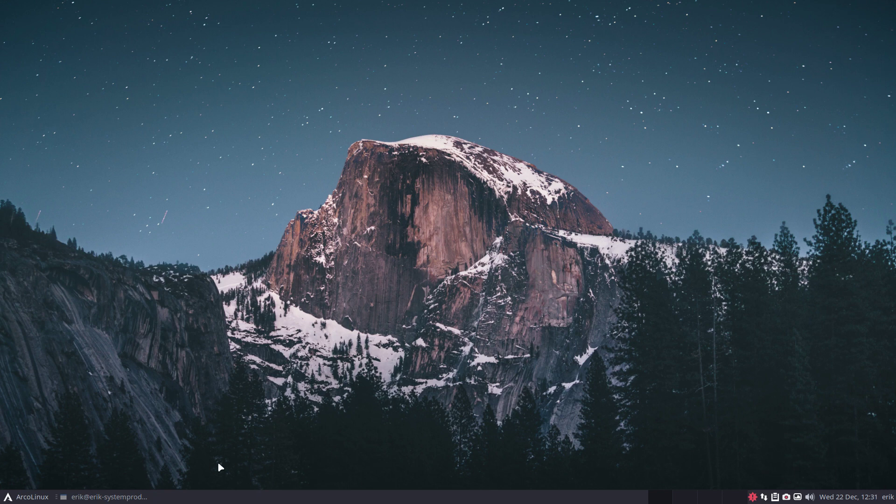
pyautogui.click(135, 494)
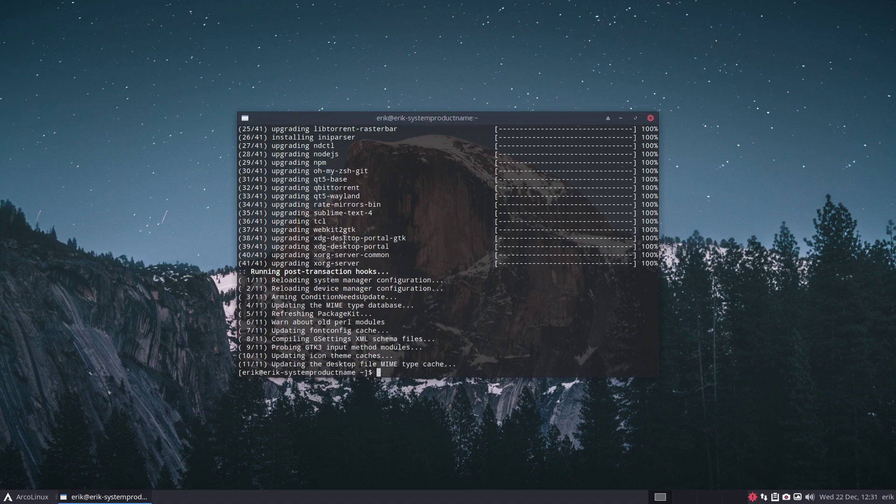
# Scroll through the upgrade log, highlight the tweak-tool lines, and close the terminal.
pyautogui.scroll(10, 343, 241)
pyautogui.scroll(9, 343, 241)
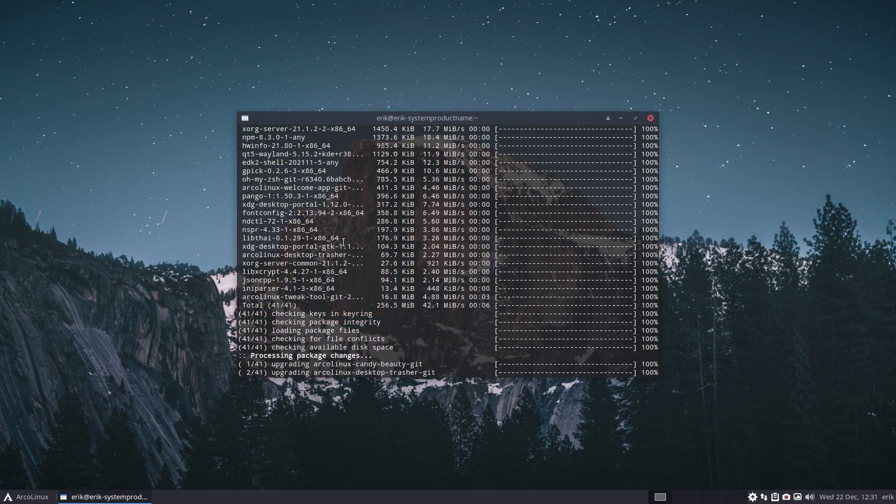
pyautogui.scroll(12, 344, 242)
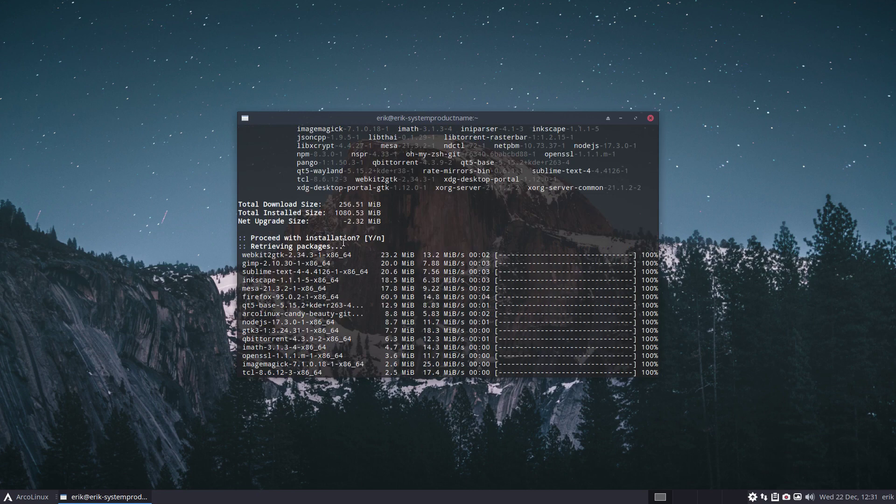
pyautogui.scroll(-3, 343, 241)
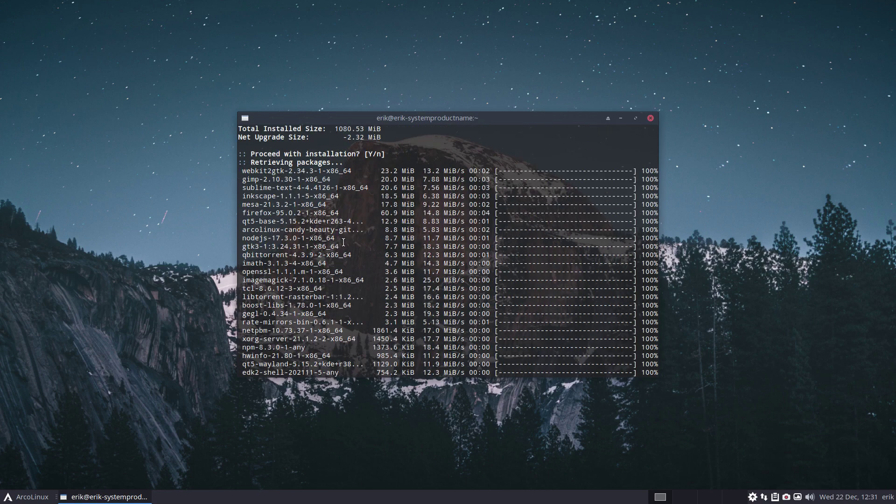
pyautogui.scroll(-2, 343, 242)
pyautogui.scroll(-6, 343, 242)
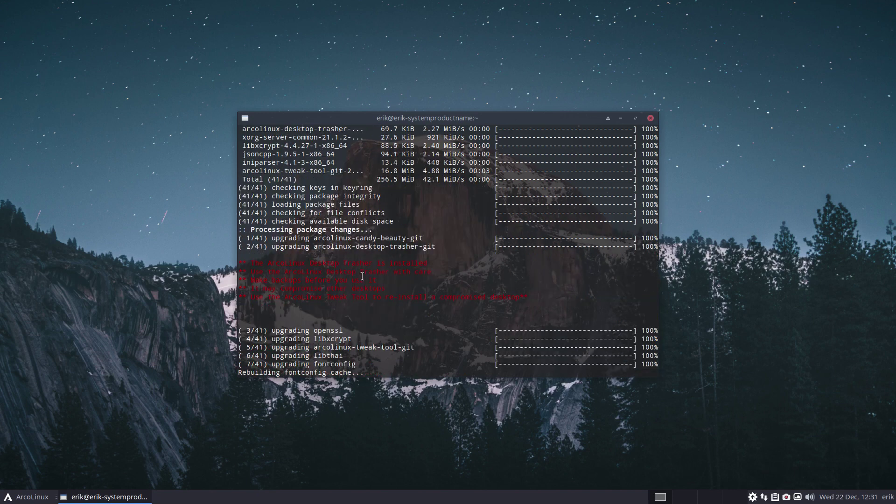
pyautogui.moveTo(358, 251); pyautogui.dragTo(410, 248)
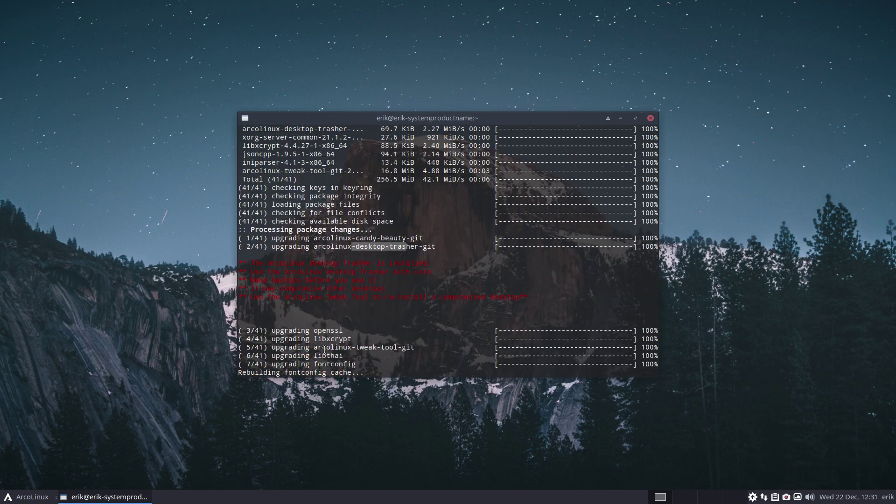
pyautogui.moveTo(322, 347); pyautogui.dragTo(421, 351)
pyautogui.click(650, 118)
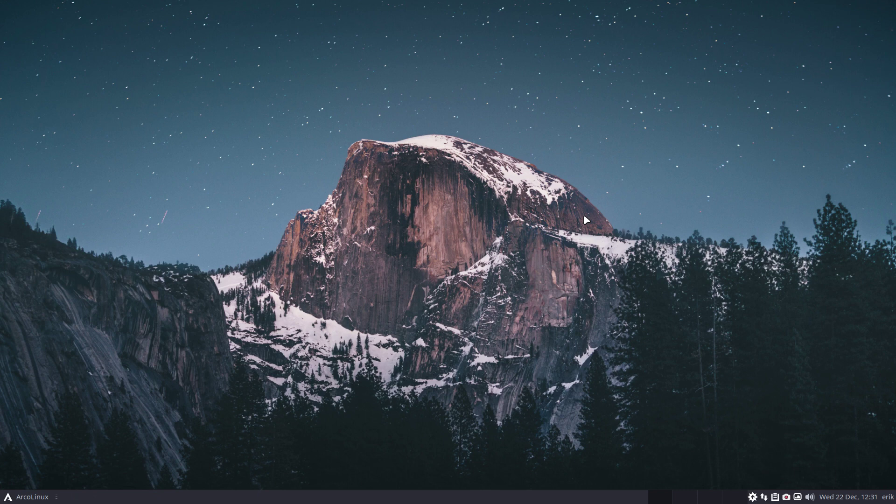
# From a new terminal, launch ArcoLinux Tweak Tool with att and authenticate with the password.
pyautogui.press('super+Return')
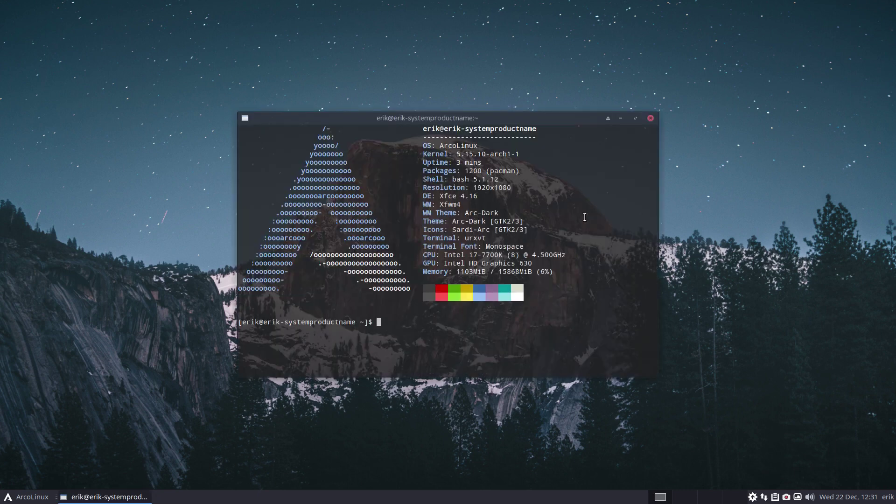
pyautogui.write('att')
pyautogui.click(32, 496)
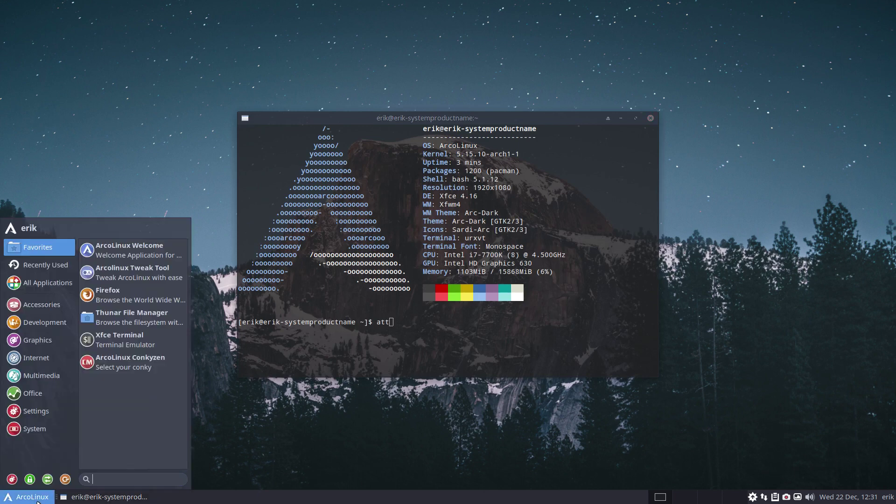
pyautogui.write('tw')
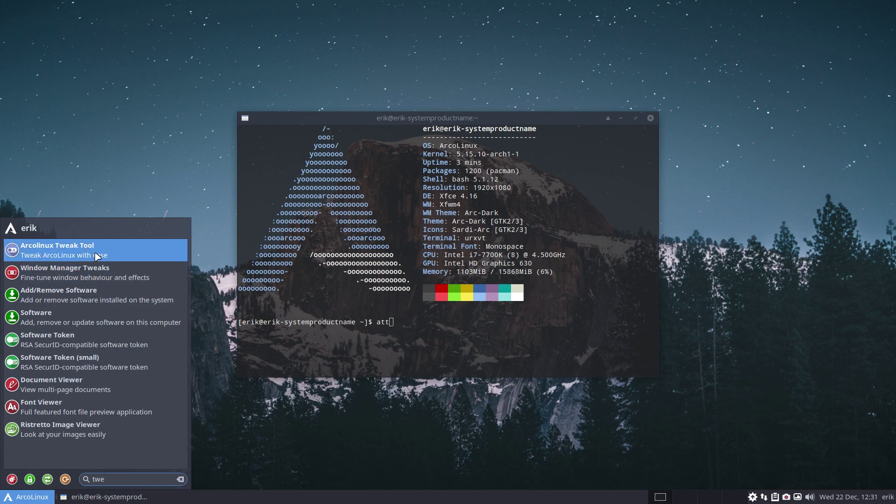
pyautogui.write('e')
pyautogui.click(370, 304)
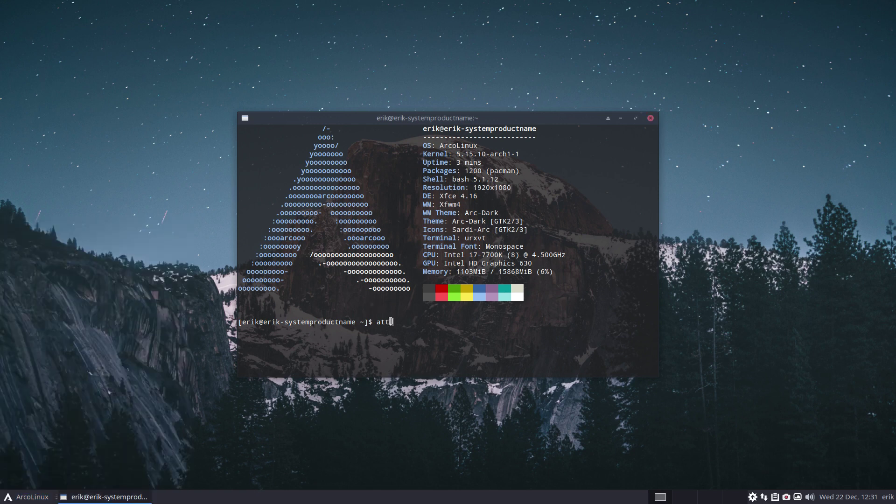
pyautogui.write('att')
pyautogui.press('Return')
pyautogui.write('****')
pyautogui.press('Return')
# Move the terminal top-left, highlight the 'list index out of range' error, and close it with the Tweak Tool.
pyautogui.moveTo(370, 115); pyautogui.dragTo(152, 10)
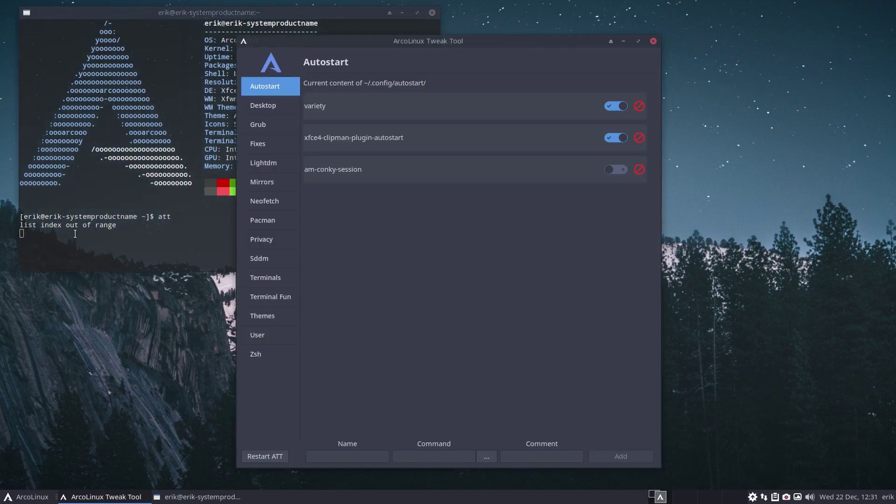
pyautogui.tripleClick(118, 224)
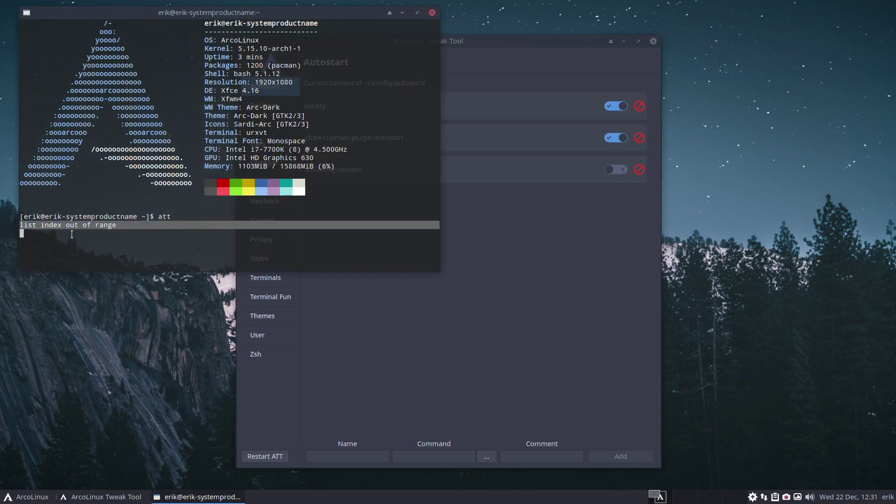
pyautogui.click(432, 13)
# Relaunch the Tweak Tool from a new terminal with att and the password, moving the terminal top-left.
pyautogui.hotkey('ctrl', 'alt', 't')
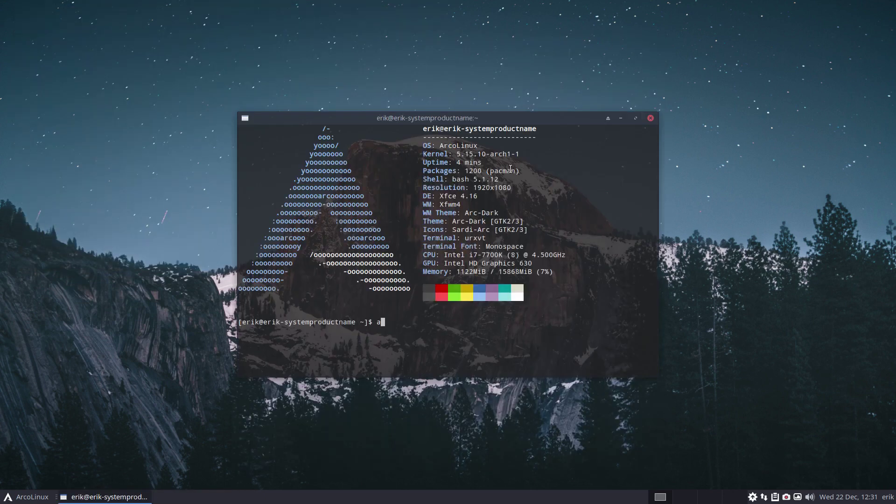
pyautogui.write('att')
pyautogui.press('Return')
pyautogui.write('****')
pyautogui.press('Return')
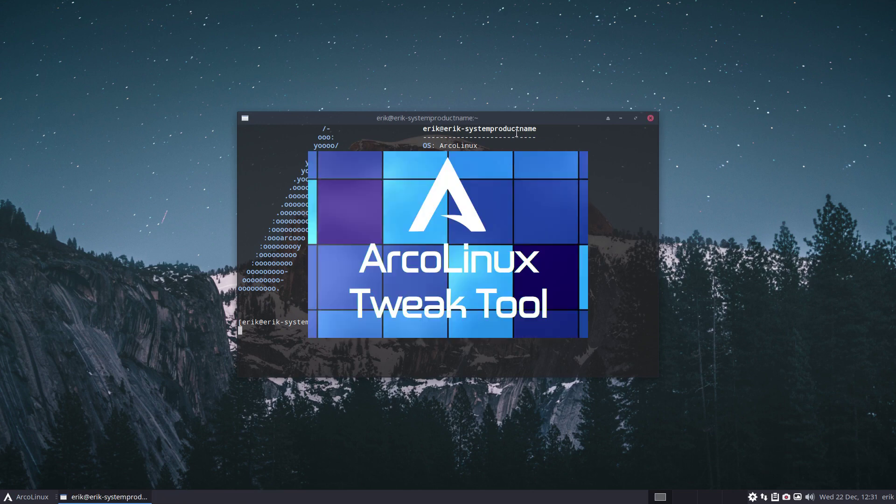
pyautogui.moveTo(466, 119); pyautogui.dragTo(244, 15)
# Clear the lock-file warning, rerun att with the password, and bring the Tweak Tool to the front.
pyautogui.click(477, 281)
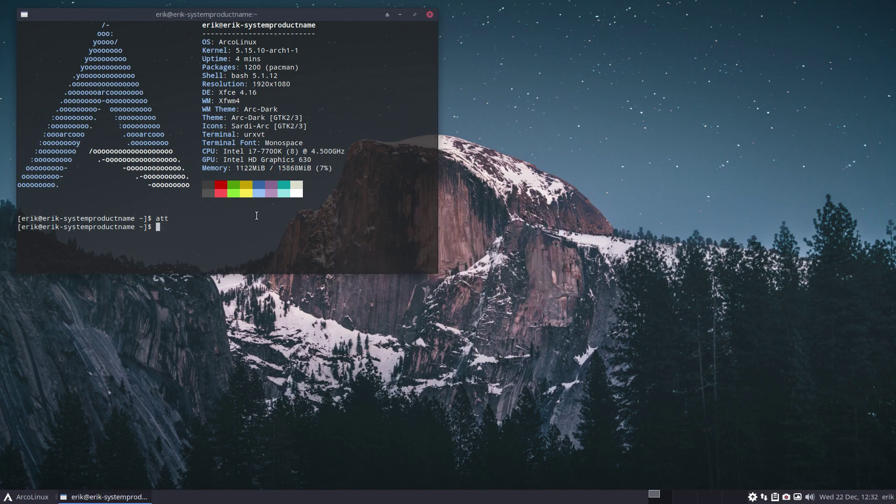
pyautogui.write('att')
pyautogui.press('Return')
pyautogui.write('****')
pyautogui.press('Return')
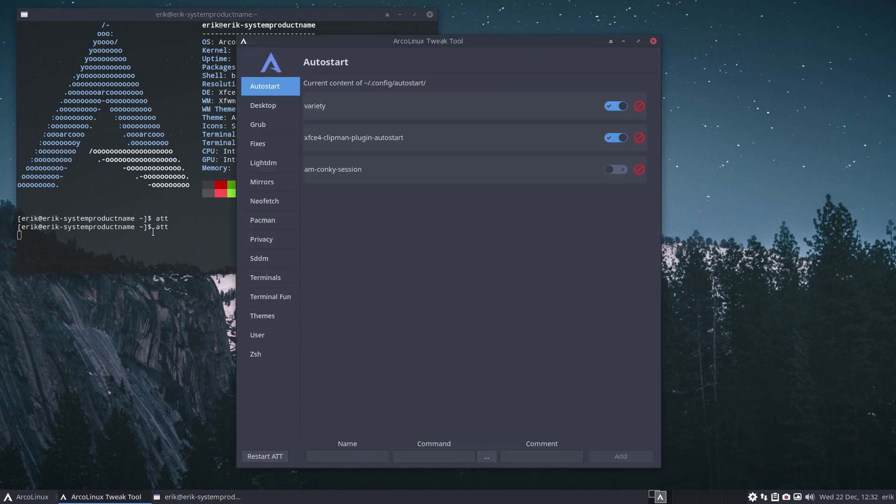
pyautogui.click(138, 237)
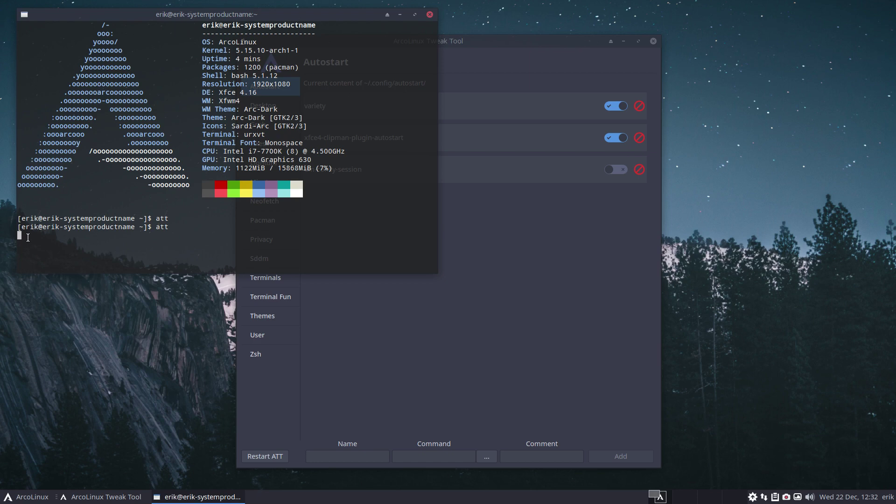
pyautogui.click(400, 333)
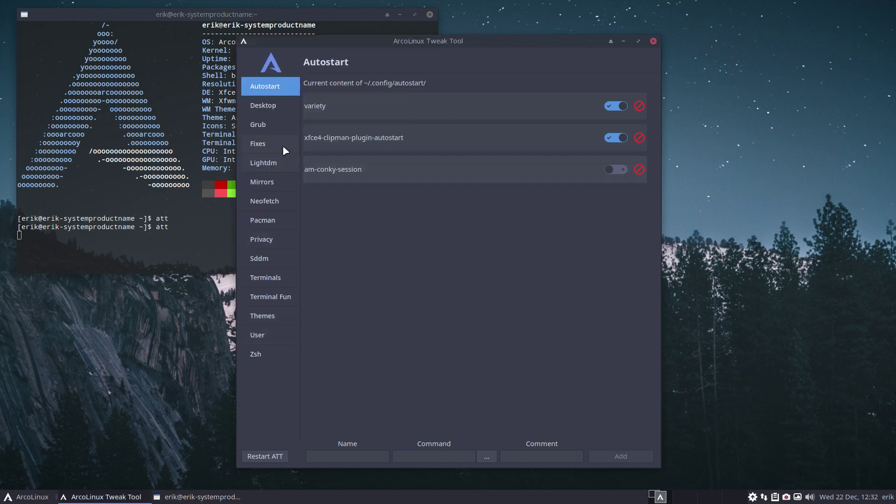
# Choose wmderland on the Desktop Installer page and install it, then move the window aside.
pyautogui.click(266, 107)
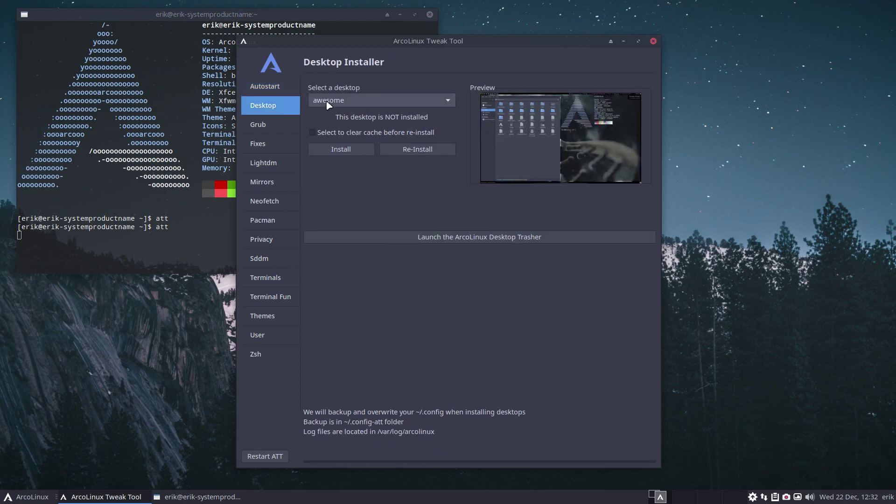
pyautogui.click(355, 101)
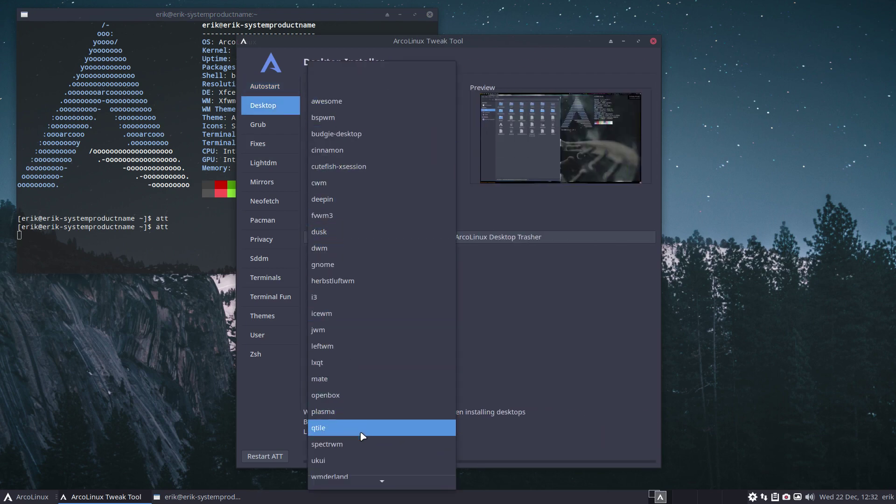
pyautogui.click(352, 464)
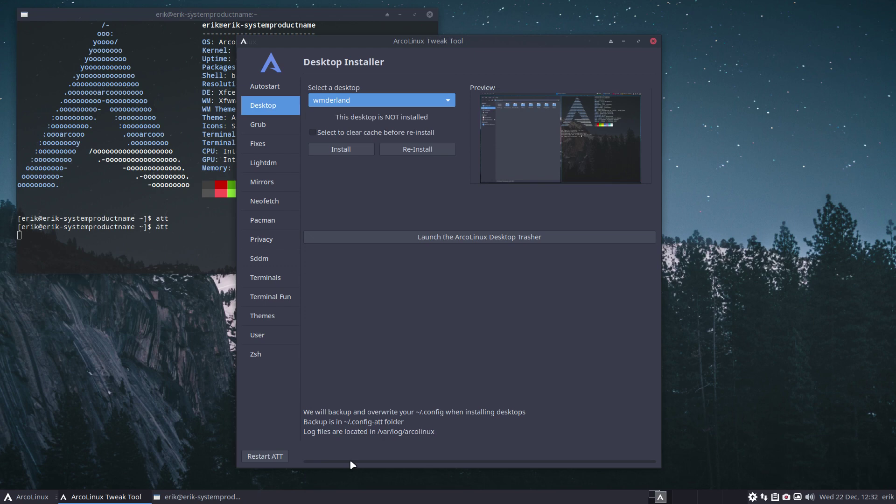
pyautogui.click(351, 149)
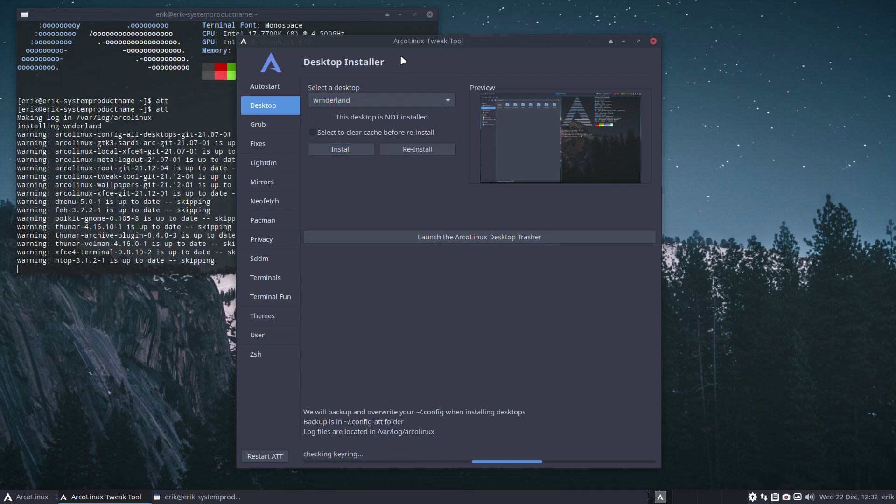
pyautogui.moveTo(399, 39); pyautogui.dragTo(508, 25)
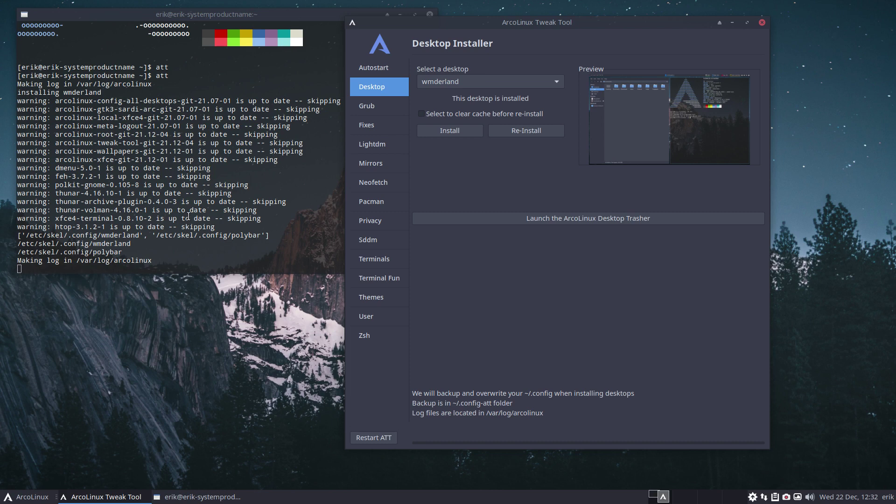
# Close the old terminal, list desktop sessions with xd in a new one, then close it.
pyautogui.click(428, 11)
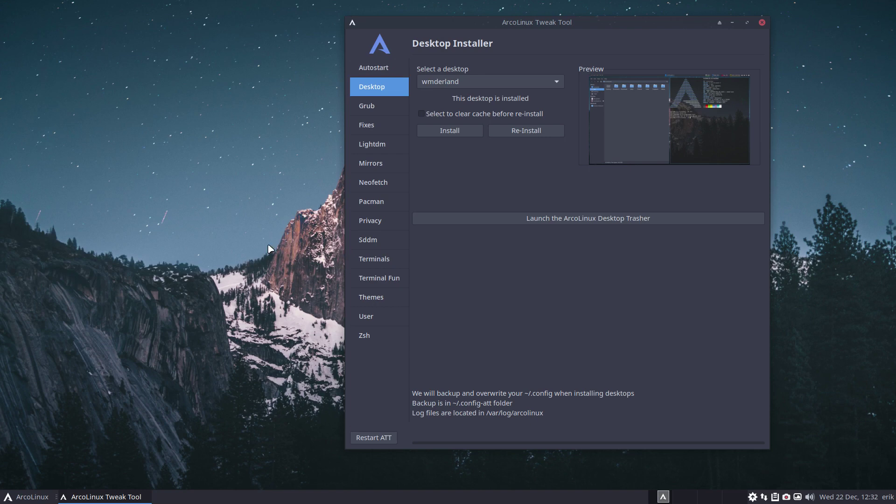
pyautogui.hotkey('ctrl', 'alt', 't')
pyautogui.write('xd')
pyautogui.press('Return')
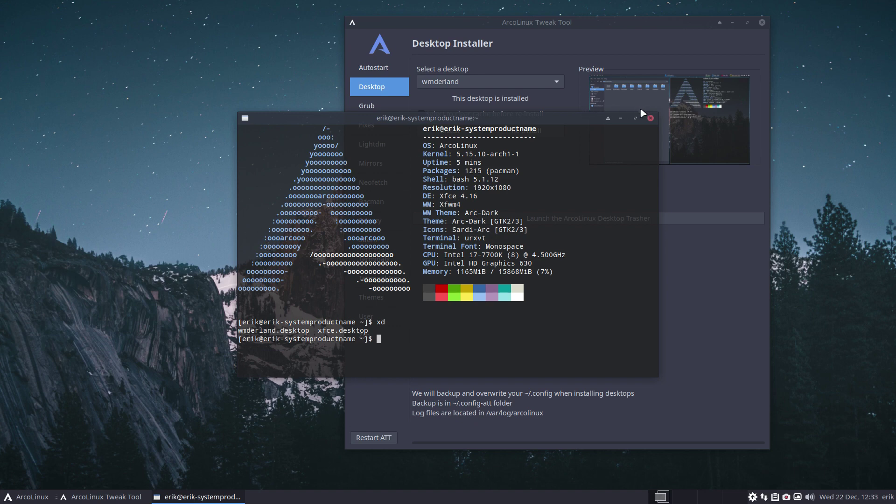
pyautogui.click(650, 118)
# Close the Tweak Tool and launch ArcoLinux Desktop Trasher via a 'tr' menu search, authenticating with the password.
pyautogui.click(761, 23)
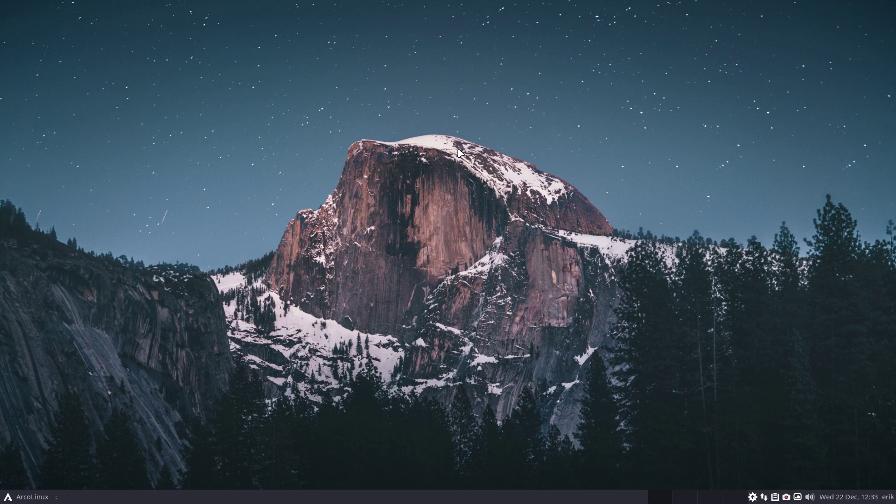
pyautogui.click(37, 495)
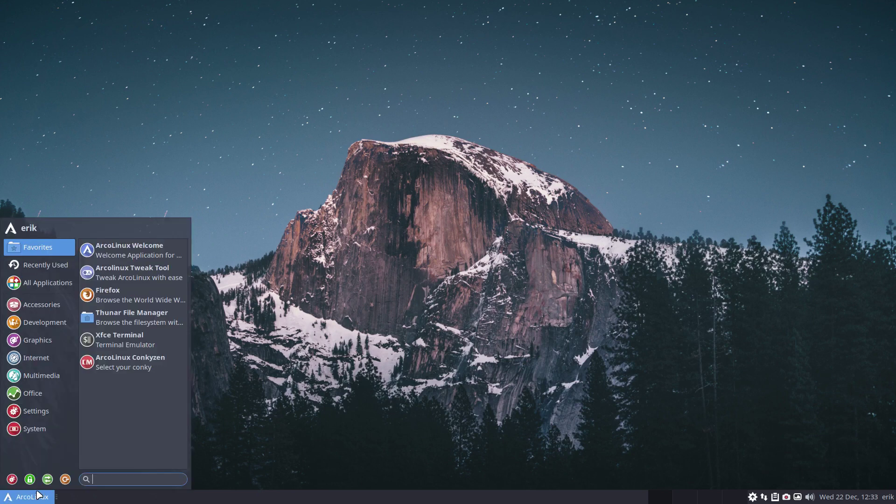
pyautogui.write('tr')
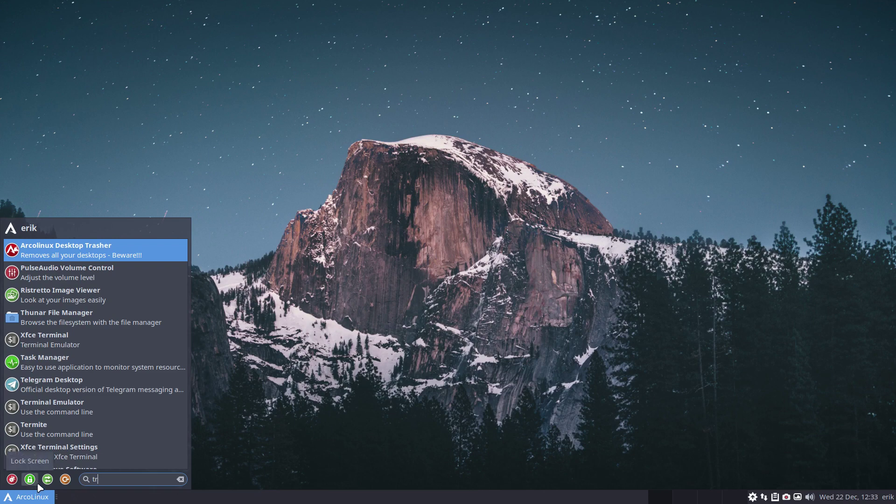
pyautogui.press('Return')
pyautogui.write('••••')
pyautogui.press('Return')
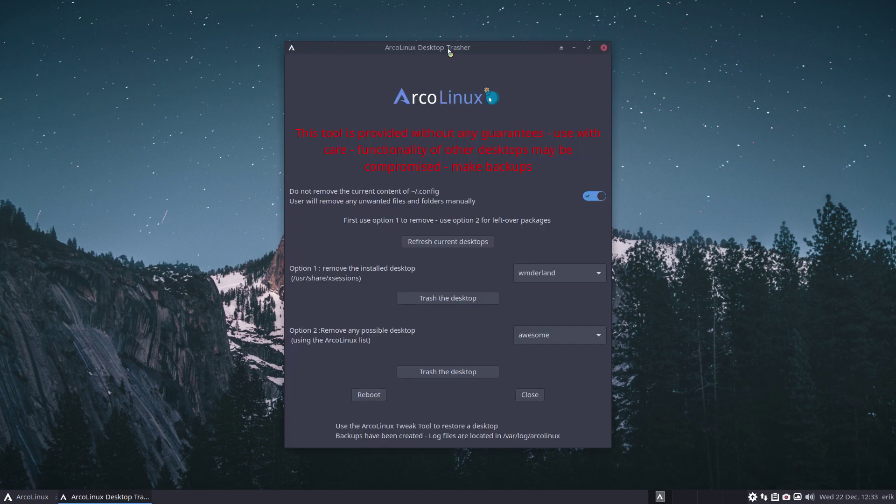
# Move the Desktop Trasher window up-left and authenticate with the password to open the Tweak Tool.
pyautogui.moveTo(449, 49); pyautogui.dragTo(415, 27)
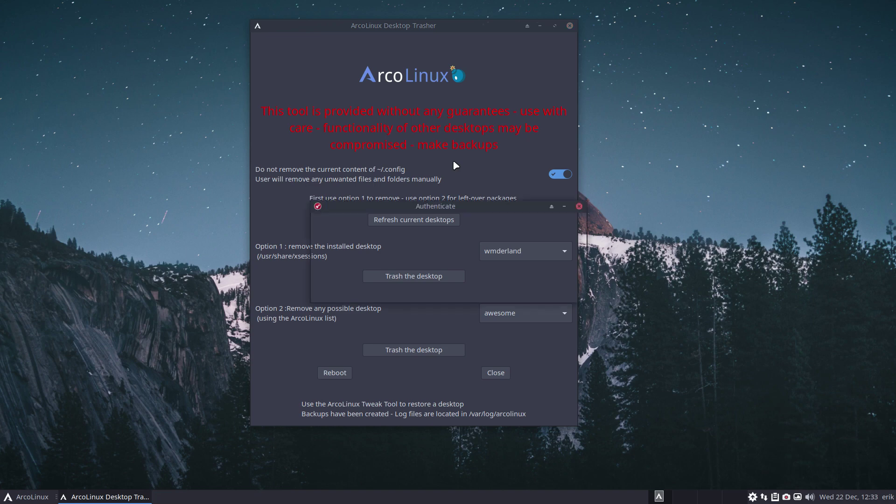
pyautogui.write('****')
pyautogui.press('Return')
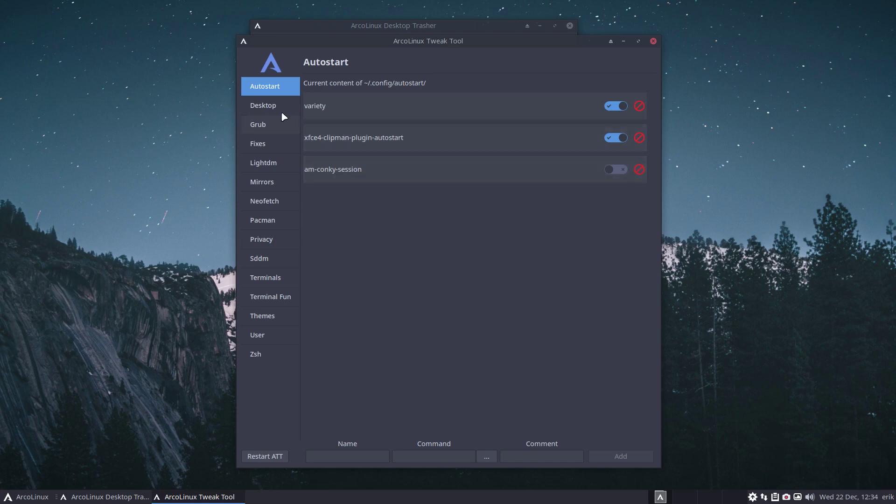
# Open the Desktop Installer page, view the desktop list without changing it, and close the Tweak Tool.
pyautogui.click(276, 108)
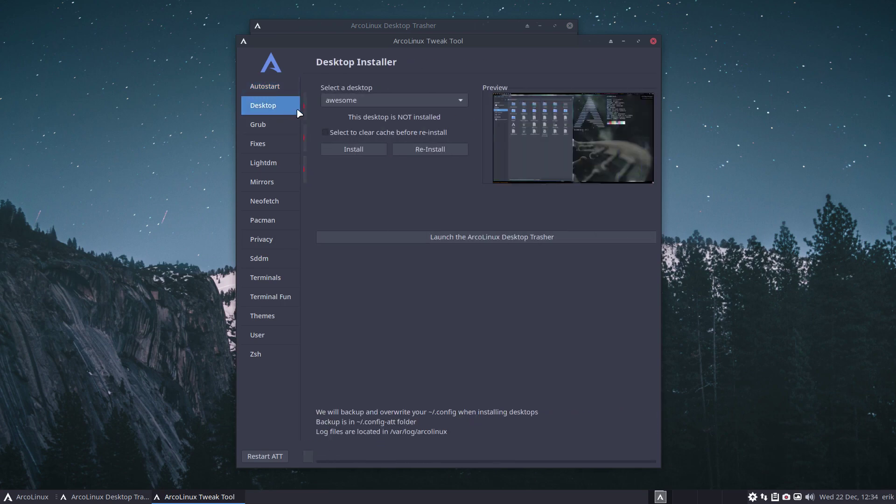
pyautogui.click(355, 105)
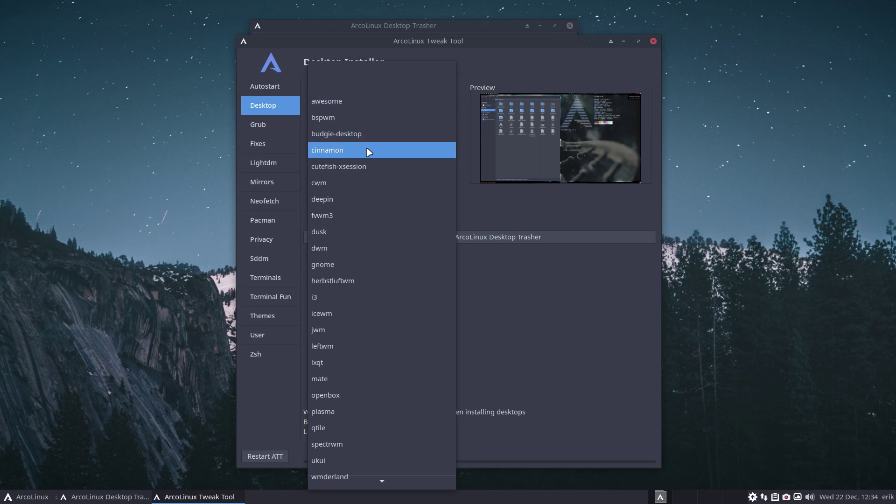
pyautogui.click(533, 305)
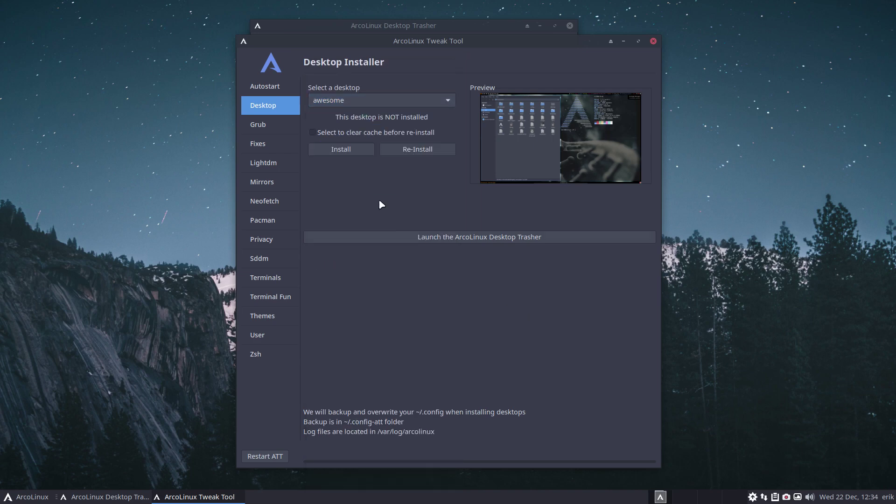
pyautogui.click(653, 41)
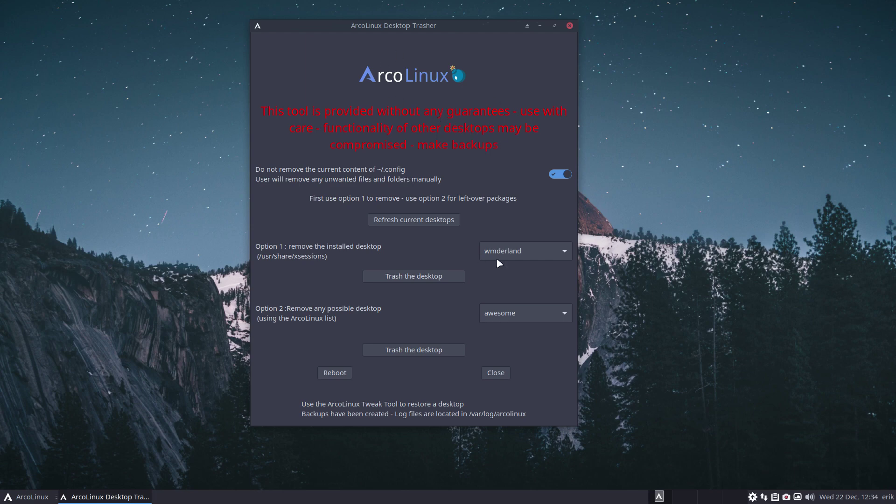
# Confirm wmderland stays selected as the installed desktop in Option 1.
pyautogui.click(522, 252)
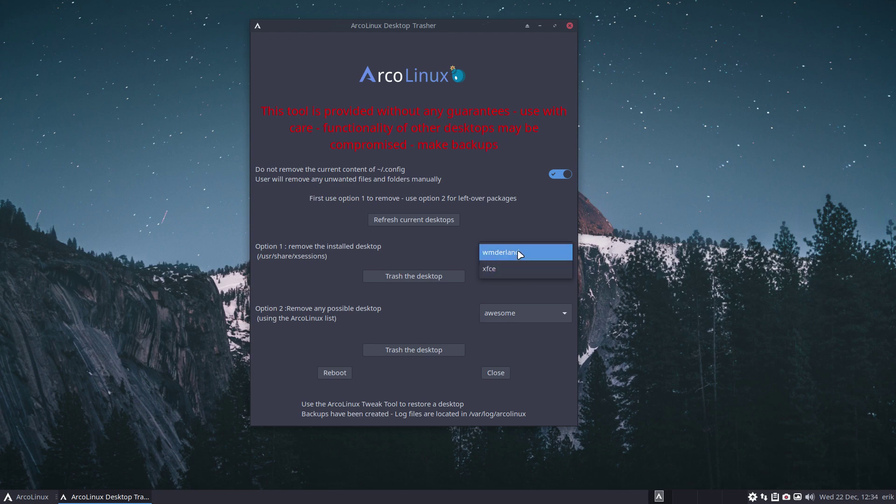
pyautogui.click(516, 233)
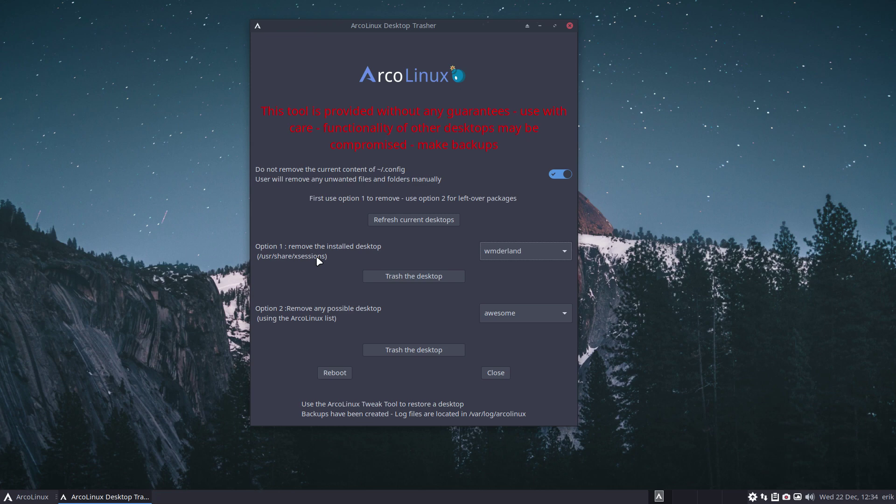
pyautogui.click(498, 251)
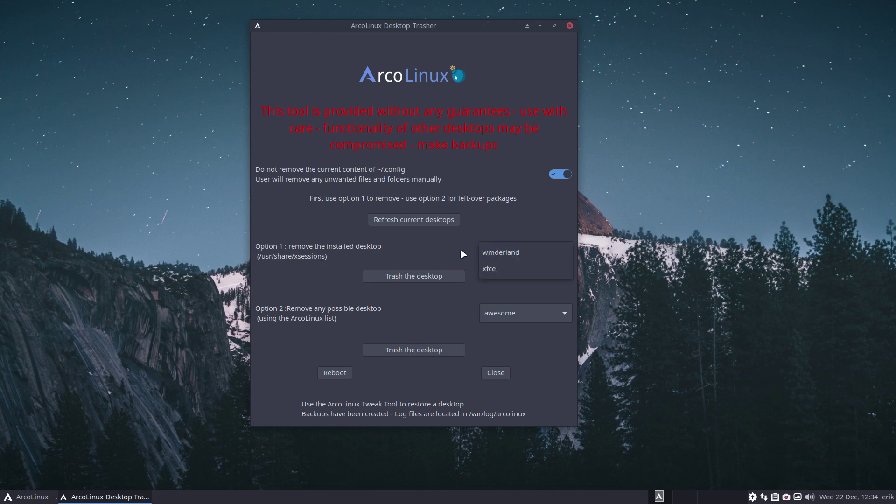
pyautogui.click(311, 259)
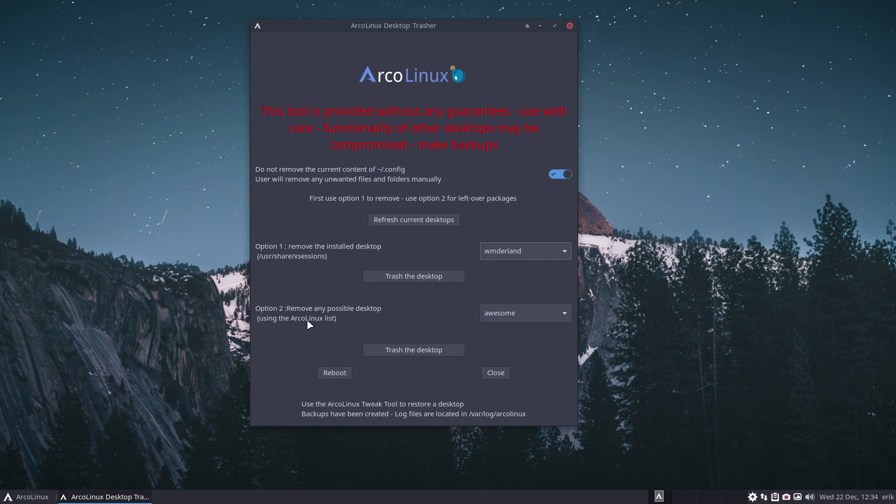
# Leave the Option 2 desktop list unchanged and trash wmderland through Option 1.
pyautogui.click(492, 315)
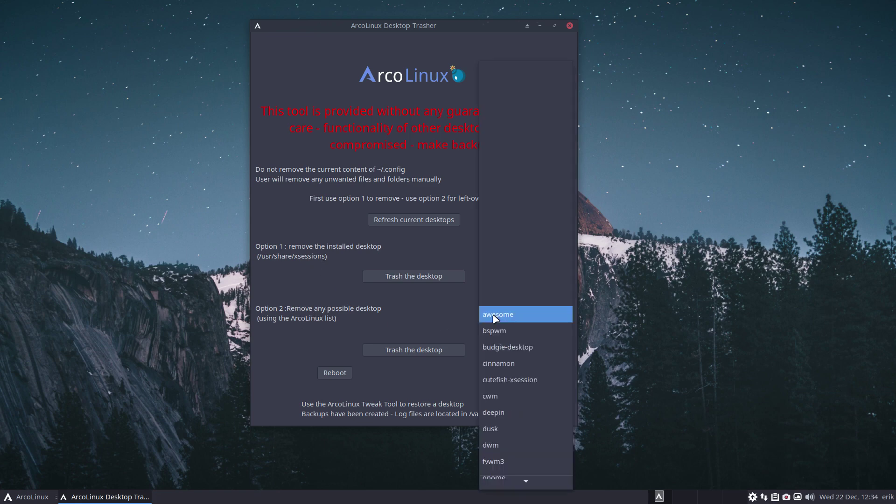
pyautogui.scroll(-3, 498, 339)
pyautogui.scroll(-5, 513, 396)
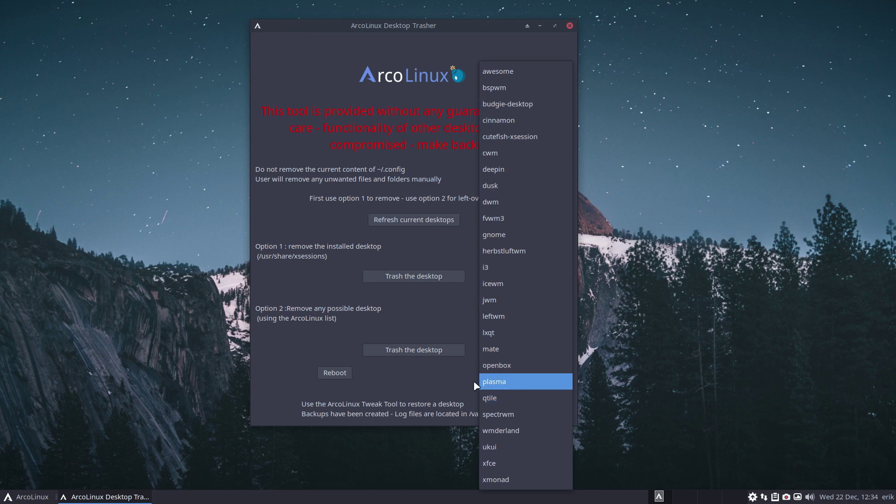
pyautogui.click(419, 323)
pyautogui.click(420, 276)
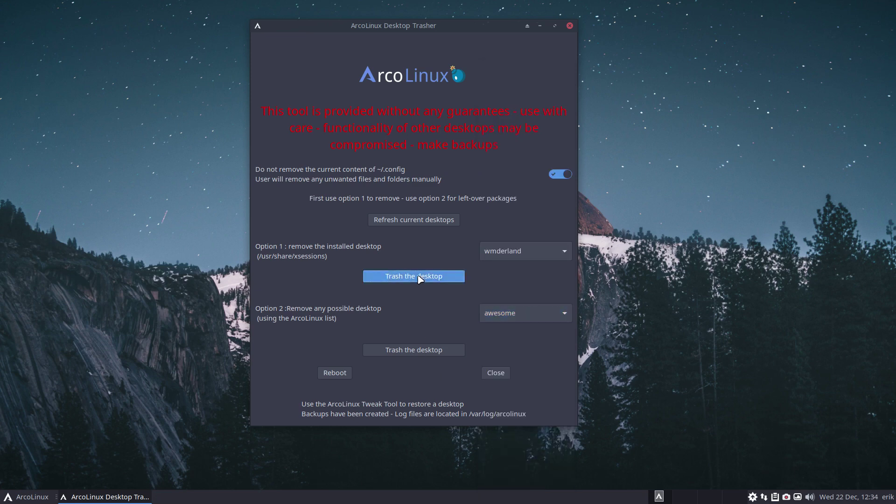
pyautogui.moveTo(417, 27)
pyautogui.mouseDown()
pyautogui.moveTo(679, 35)
pyautogui.moveTo(408, 36)
pyautogui.mouseUp()
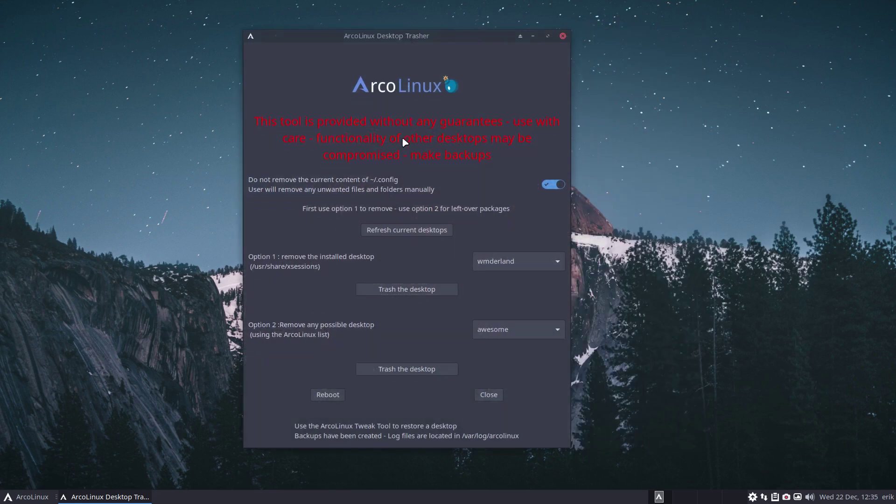
# Run xd in a new terminal to list /usr/share/xsessions, showing only xfce.desktop.
pyautogui.press('super+Return')
pyautogui.write('xd')
pyautogui.press('Return')
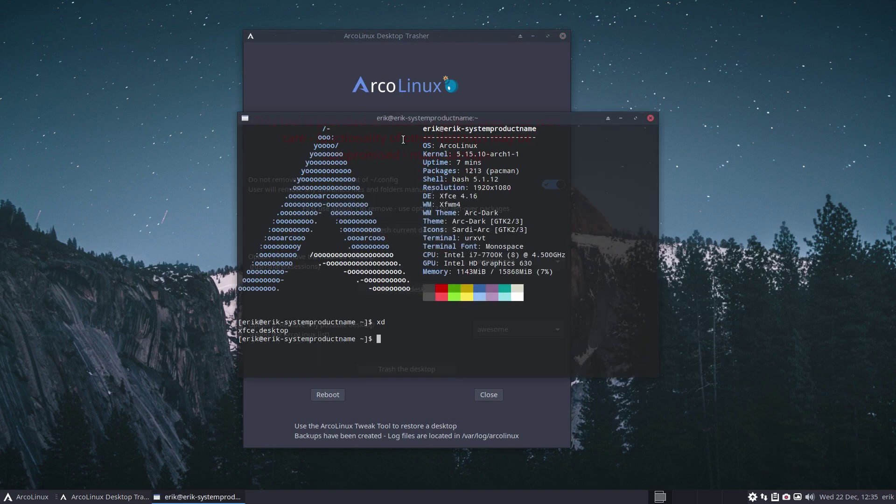